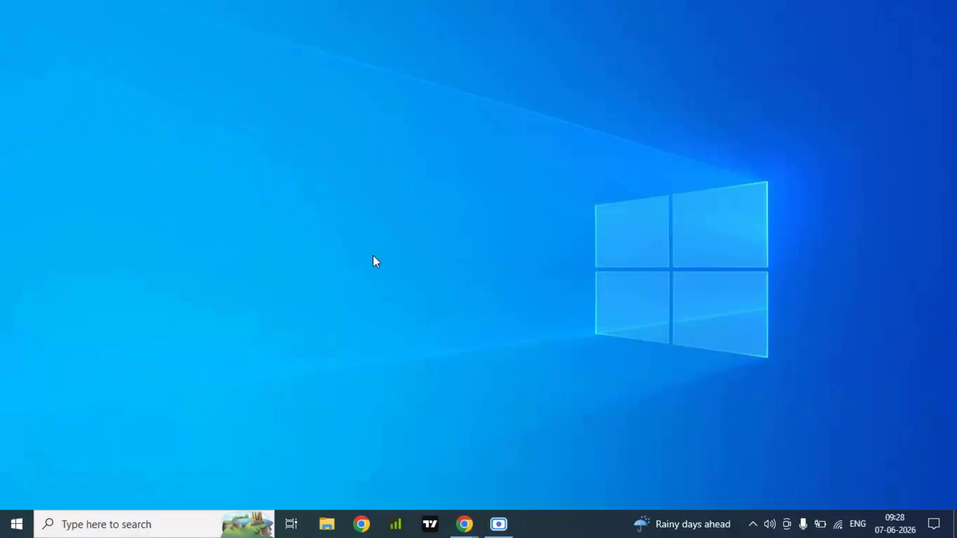
# - Open the %localappdata% folder through the Run dialog and maximize its window
pyautogui.press('super+r')
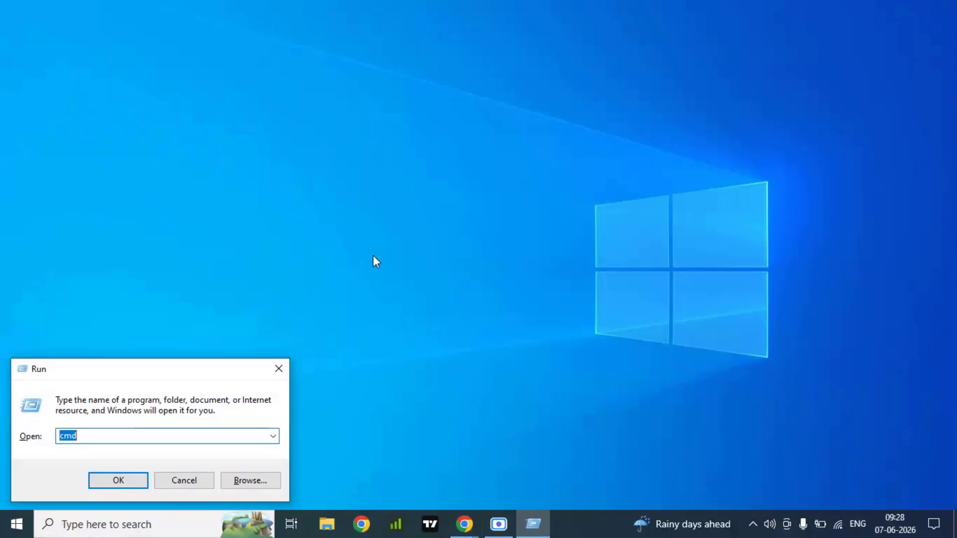
pyautogui.write('%localappdata')
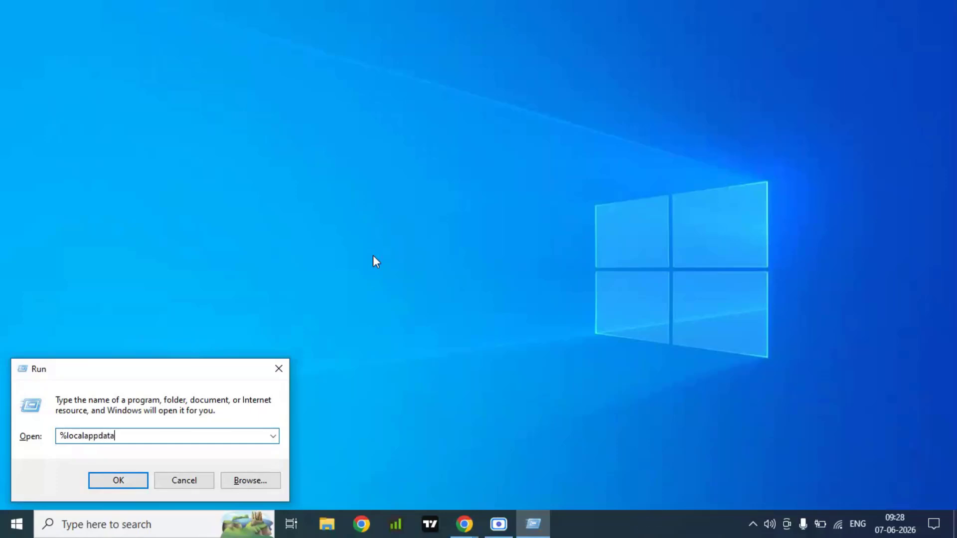
pyautogui.write('%')
pyautogui.press('Return')
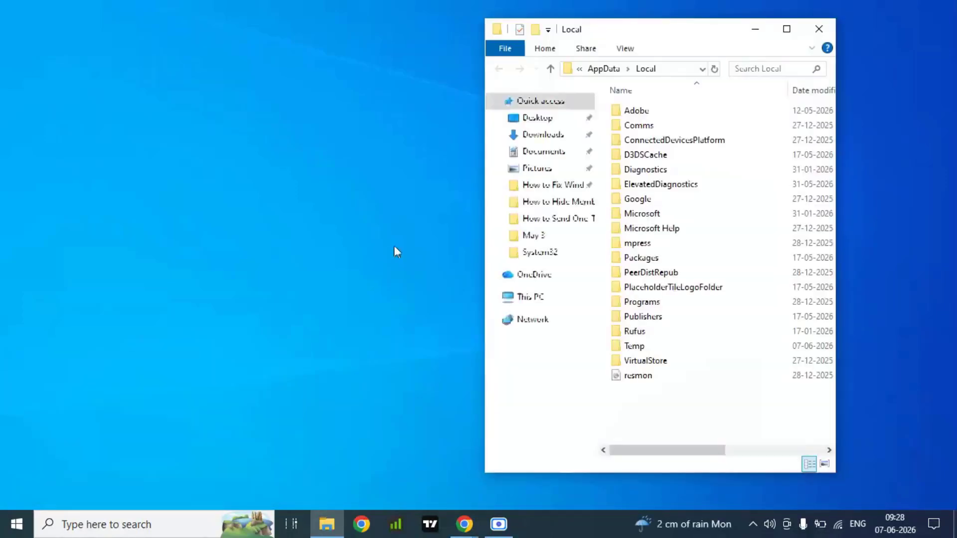
pyautogui.click(787, 30)
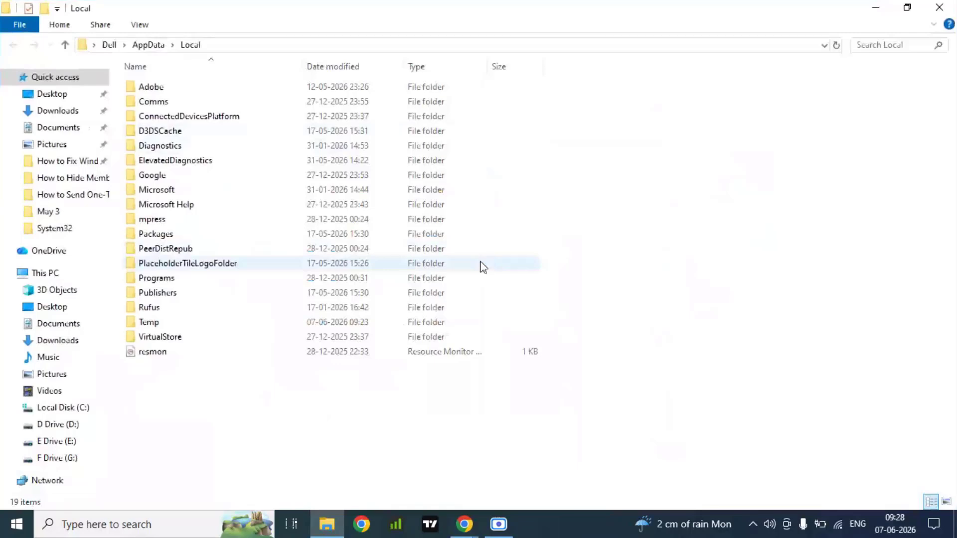
# - Delete both cache subfolders inside the D3DSCache folder
pyautogui.click(165, 134)
pyautogui.doubleClick(165, 136)
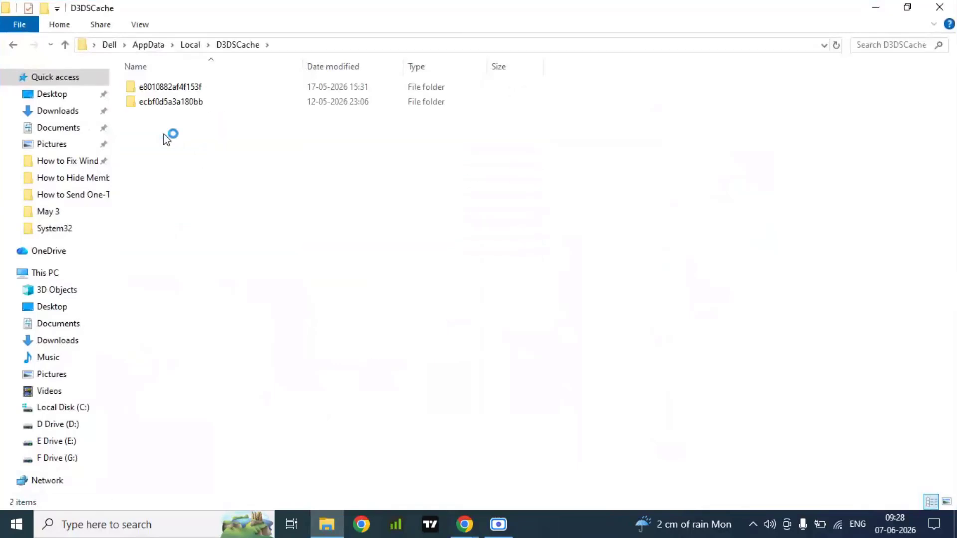
pyautogui.moveTo(202, 159); pyautogui.dragTo(152, 90)
pyautogui.rightClick(152, 89)
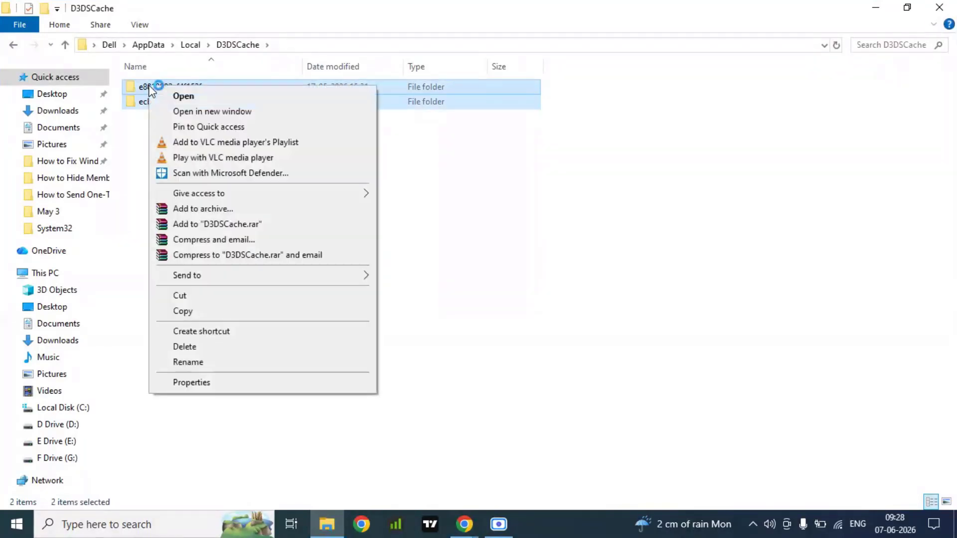
pyautogui.click(198, 346)
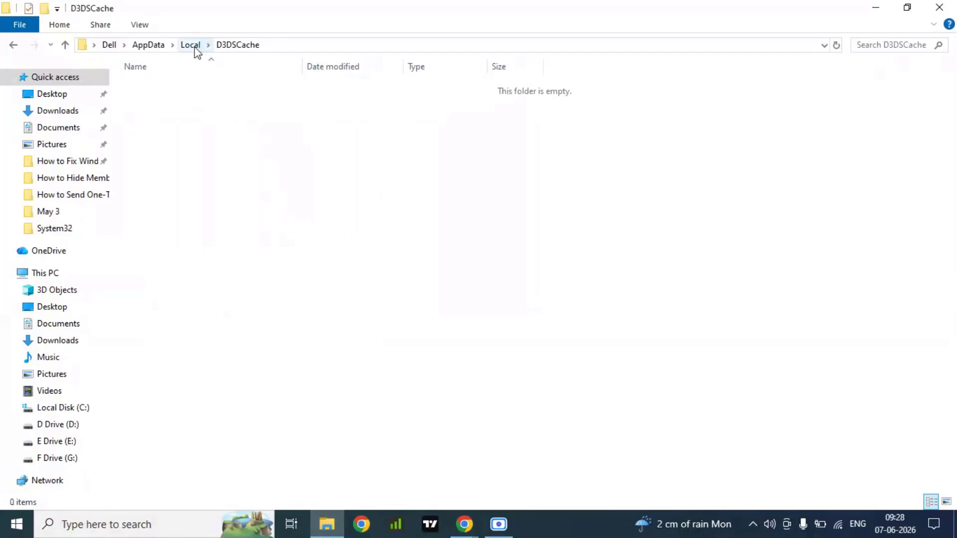
# - Look through the contents of the Temp folder inside Local, then close the File Explorer window
pyautogui.click(13, 45)
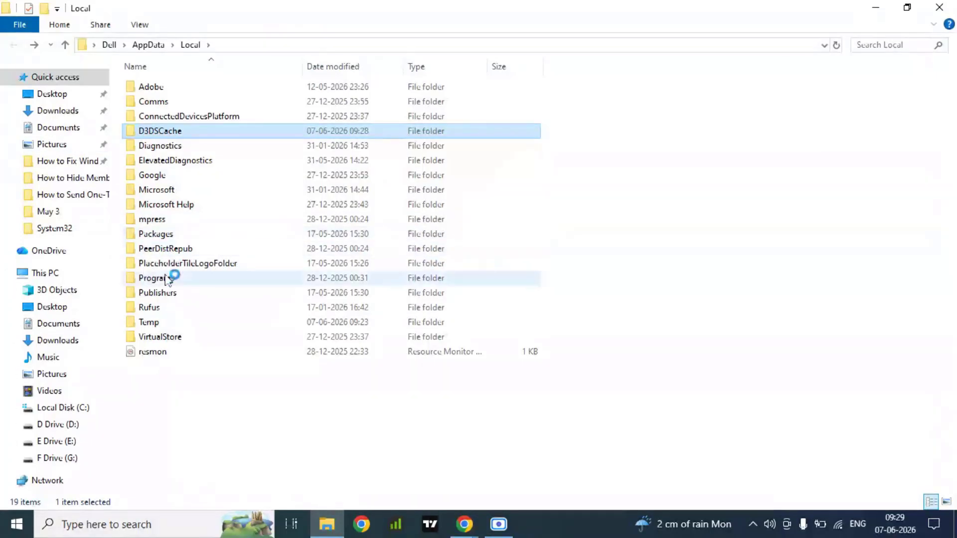
pyautogui.click(149, 324)
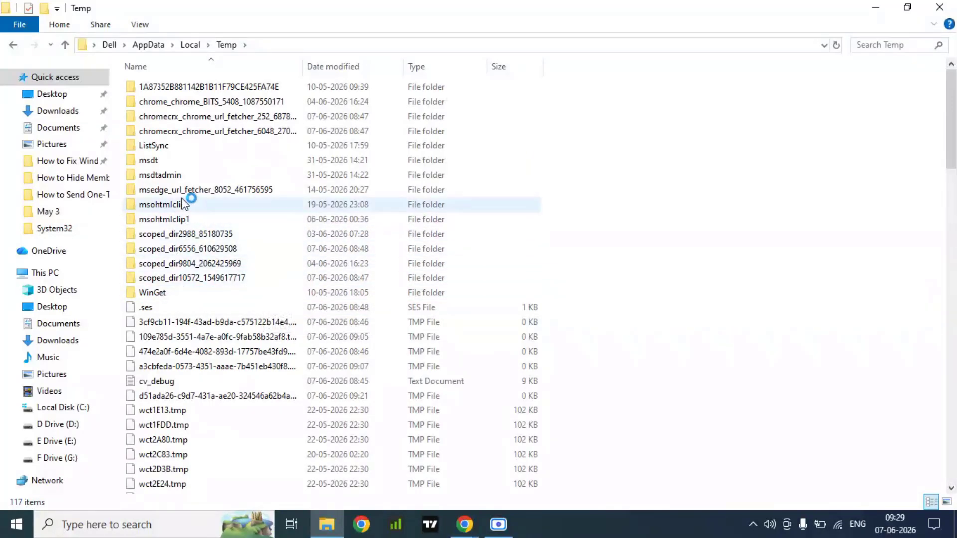
pyautogui.scroll(-4, 173, 201)
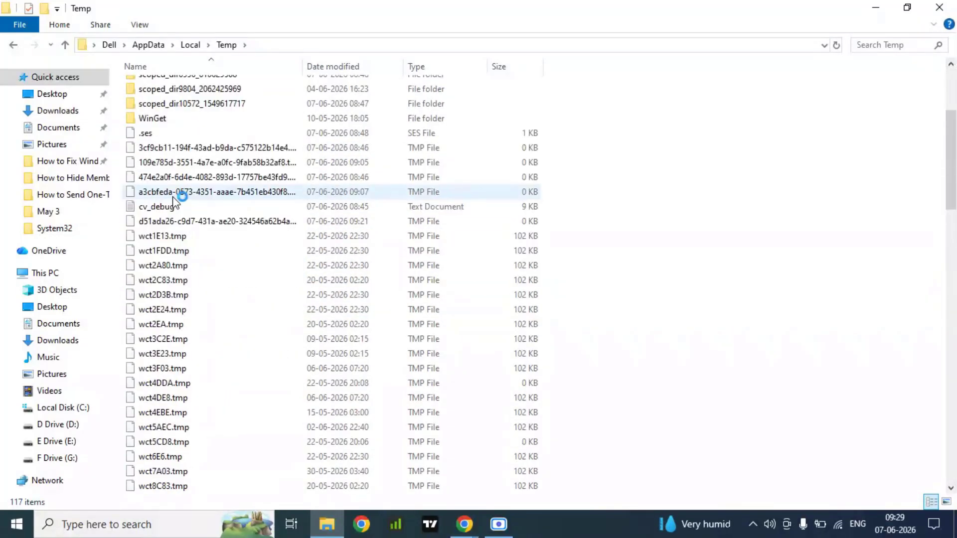
pyautogui.scroll(-8, 173, 202)
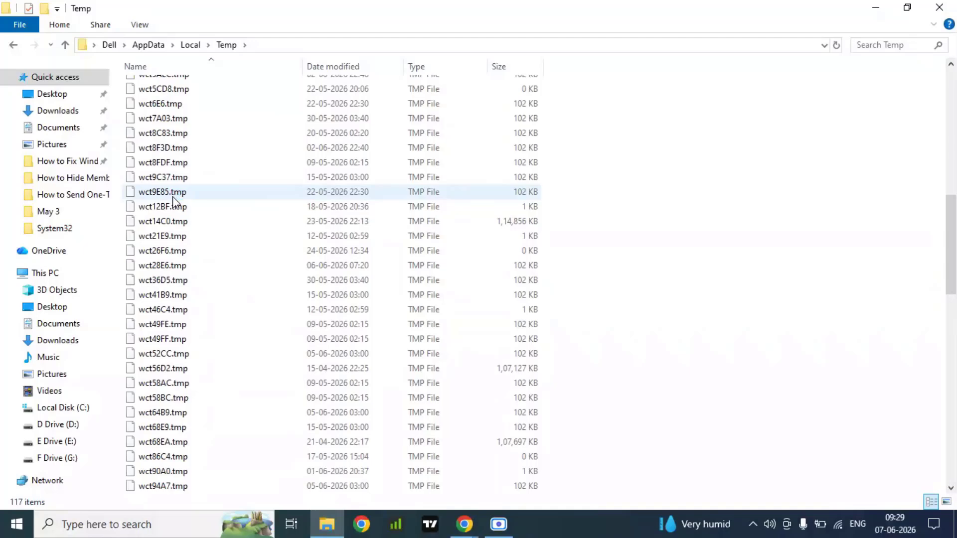
pyautogui.scroll(11, 182, 185)
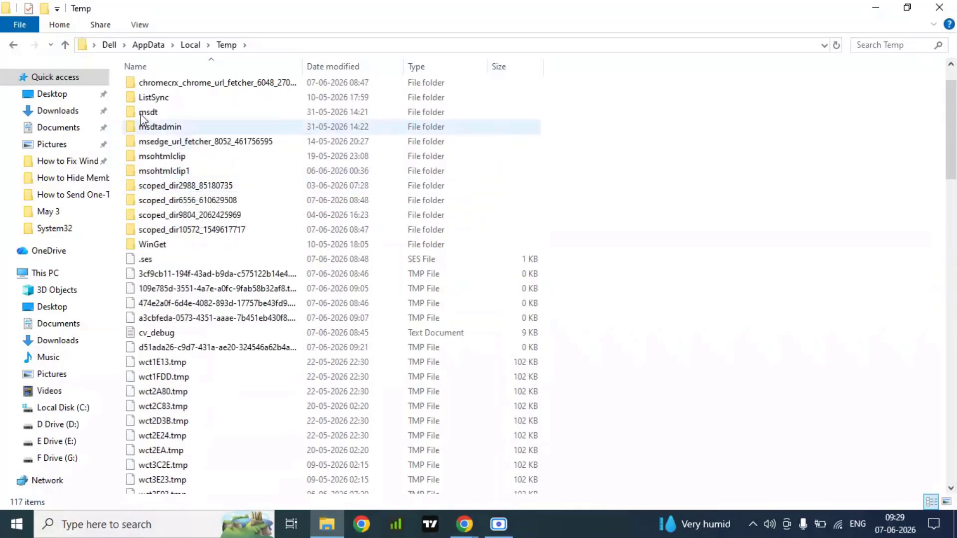
pyautogui.click(15, 46)
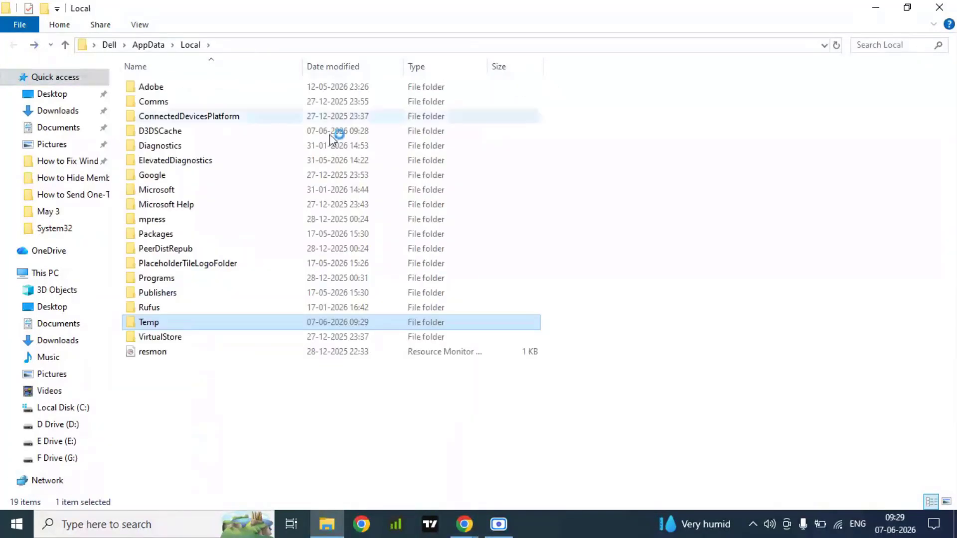
pyautogui.click(678, 186)
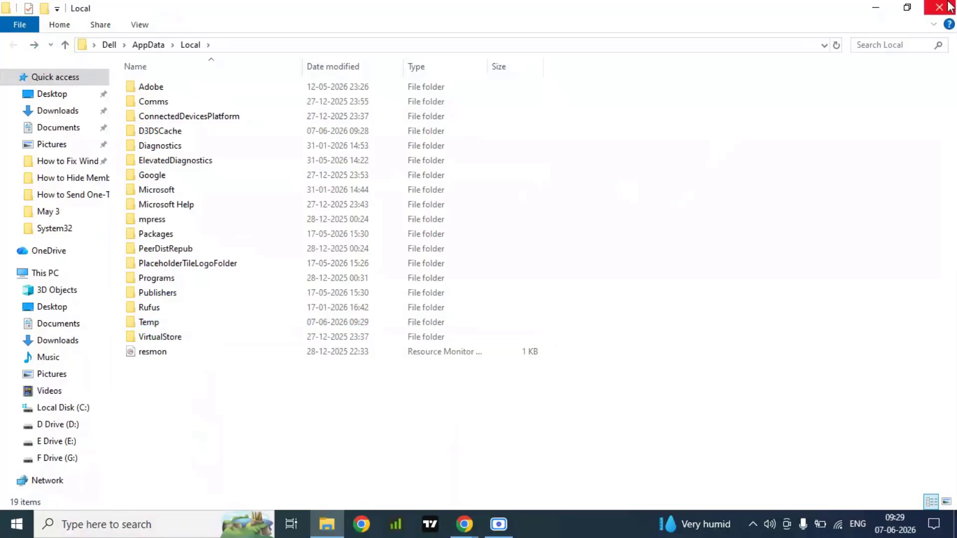
pyautogui.click(946, 7)
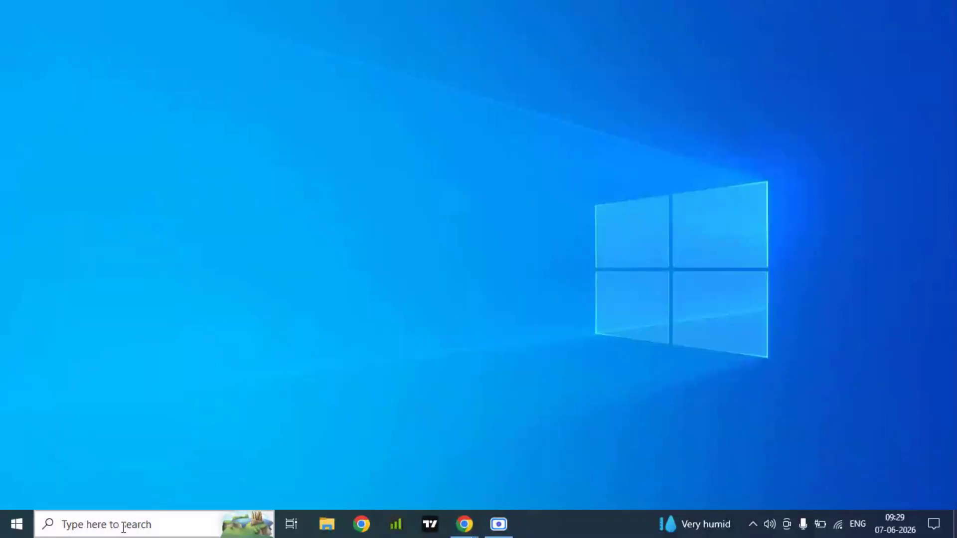
# - Find and launch Disk Cleanup from Windows search and select drive C: for scanning
pyautogui.click(124, 529)
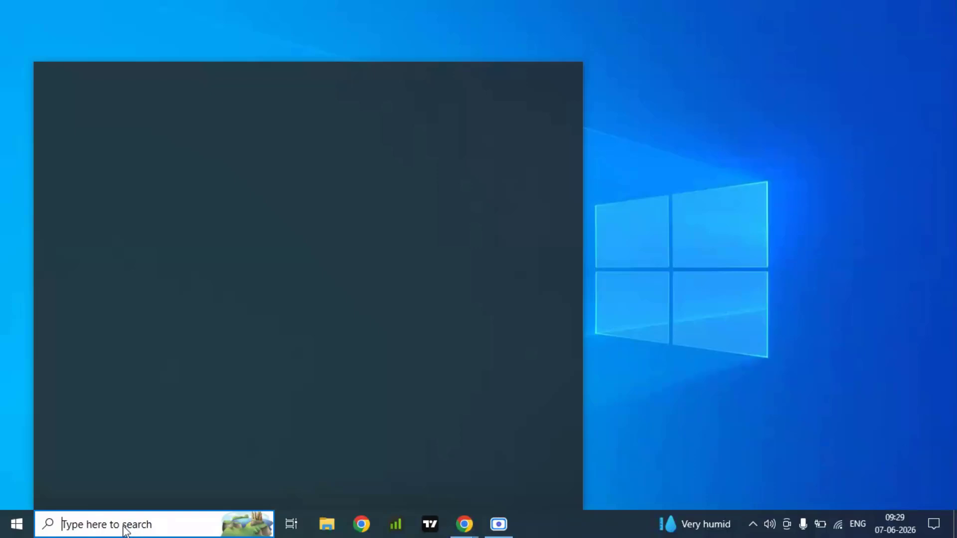
pyautogui.write('disk')
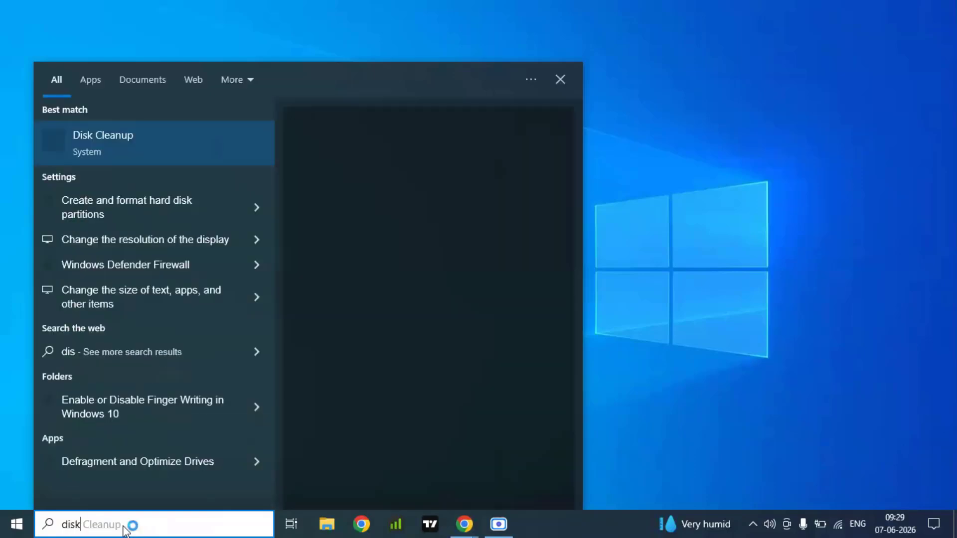
pyautogui.click(128, 149)
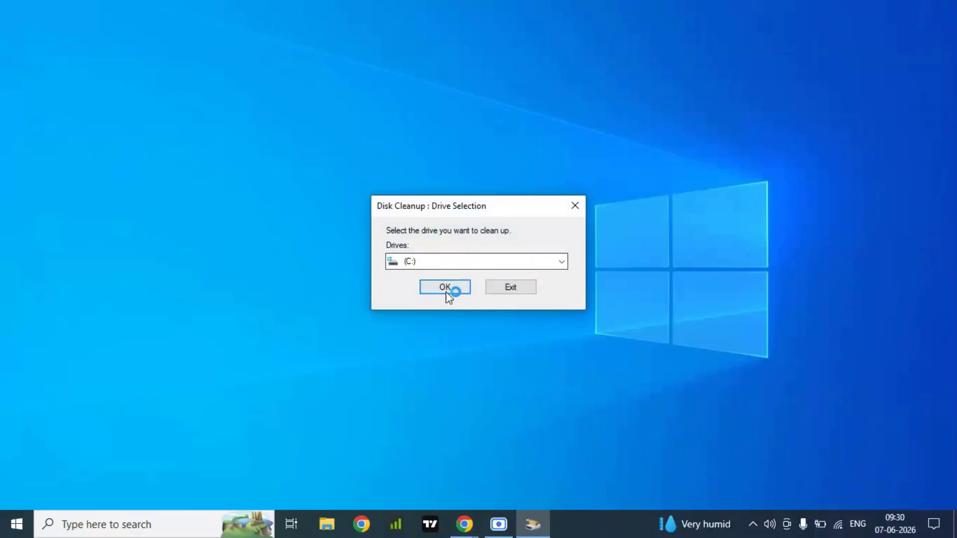
pyautogui.click(445, 288)
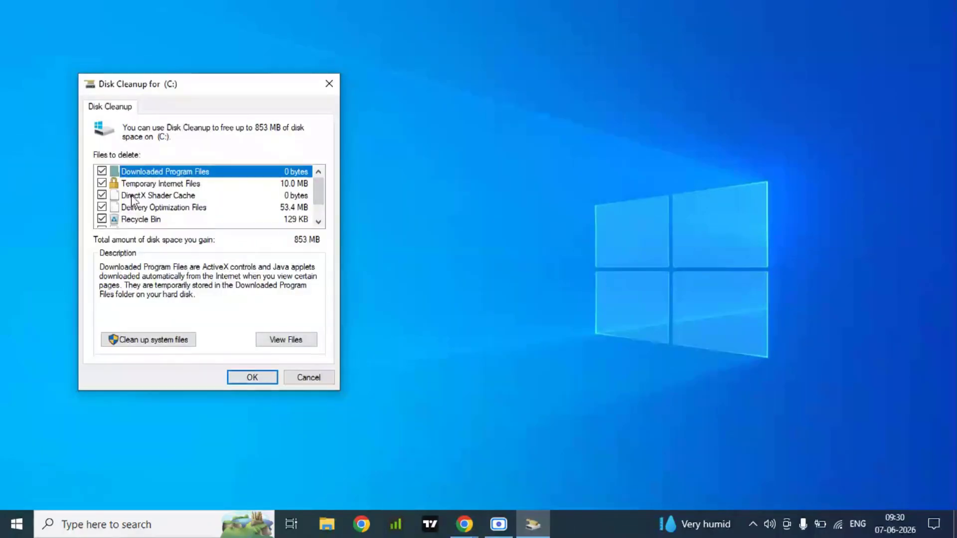
# - Review the preselected file categories for drive C: and permanently delete those files
pyautogui.scroll(-1, 124, 207)
pyautogui.scroll(1, 131, 211)
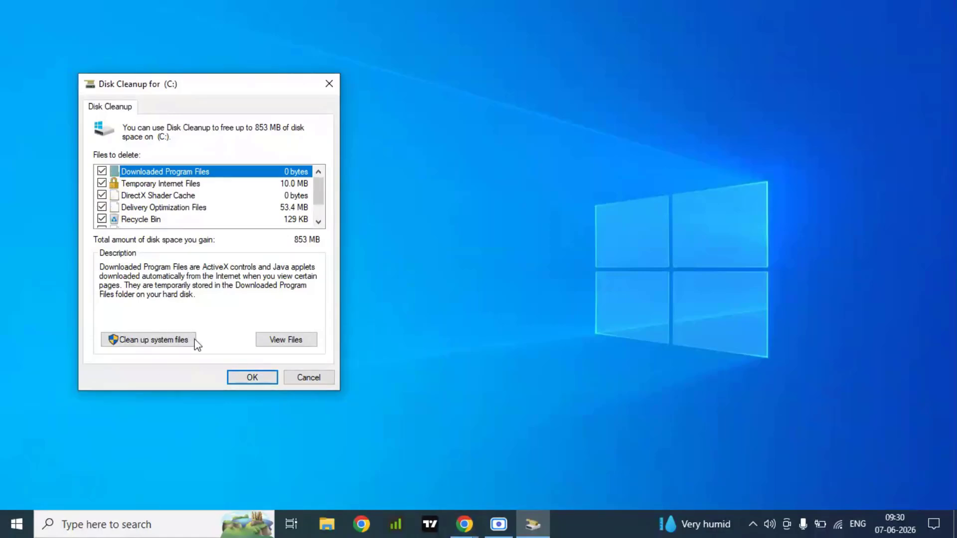
pyautogui.click(227, 377)
pyautogui.click(247, 380)
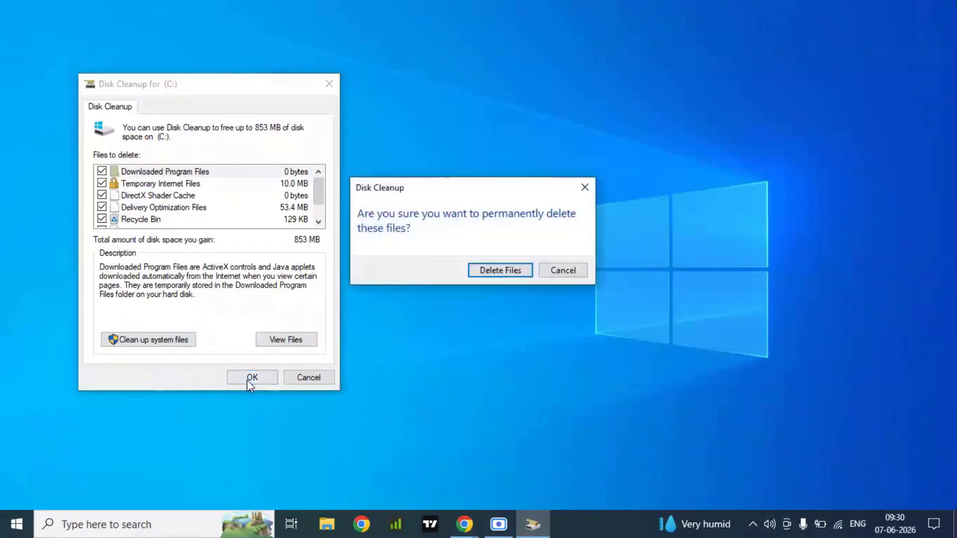
pyautogui.click(496, 273)
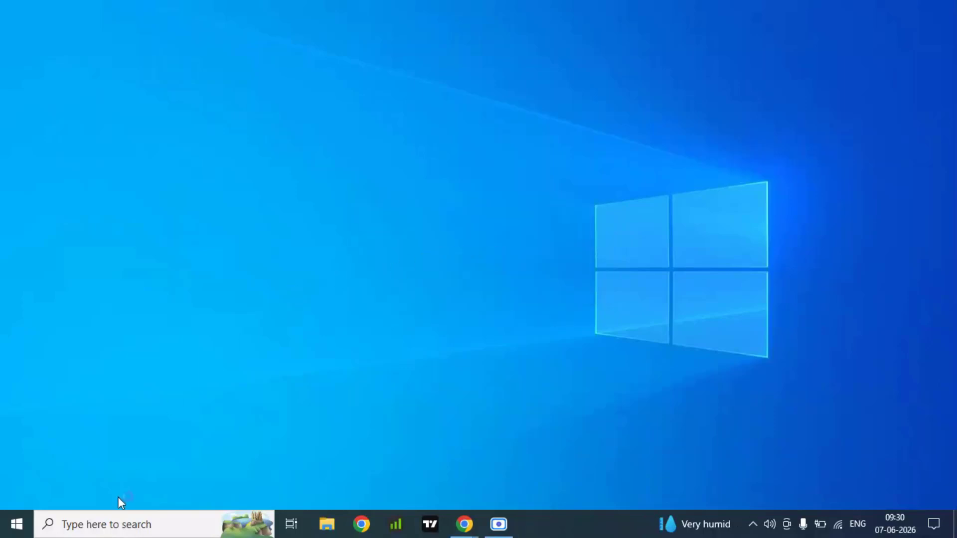
# - Launch Device Manager and open the properties of Intel(R) HD Graphics under Display adapters
pyautogui.click(97, 527)
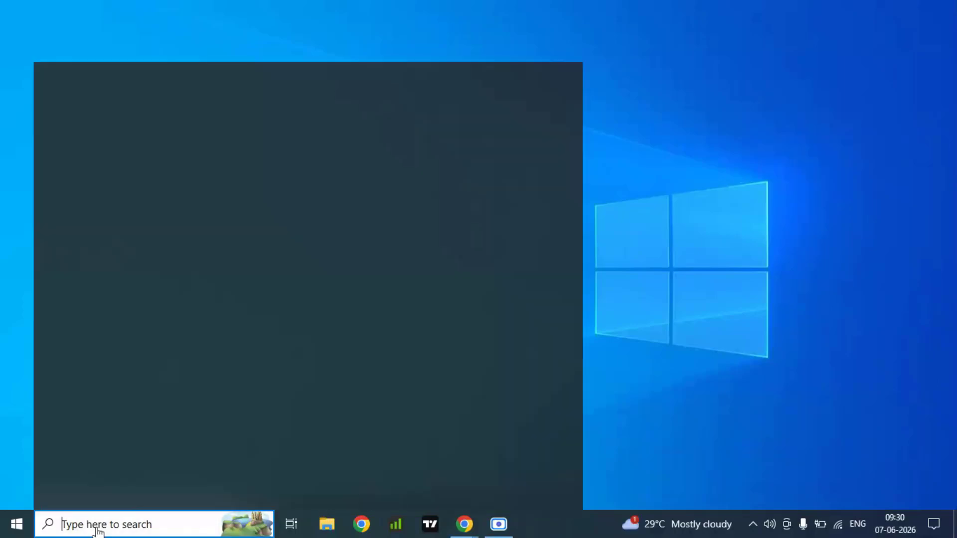
pyautogui.write('devi')
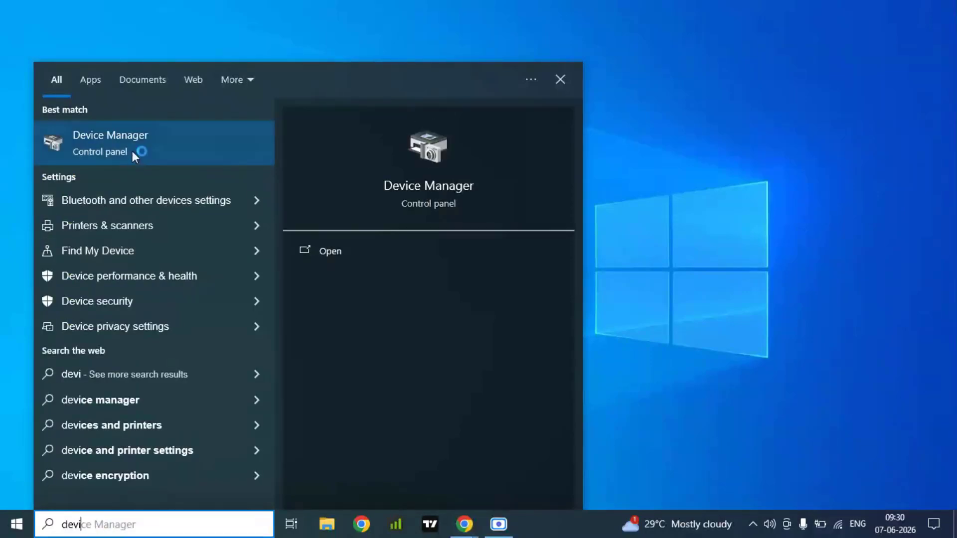
pyautogui.click(133, 157)
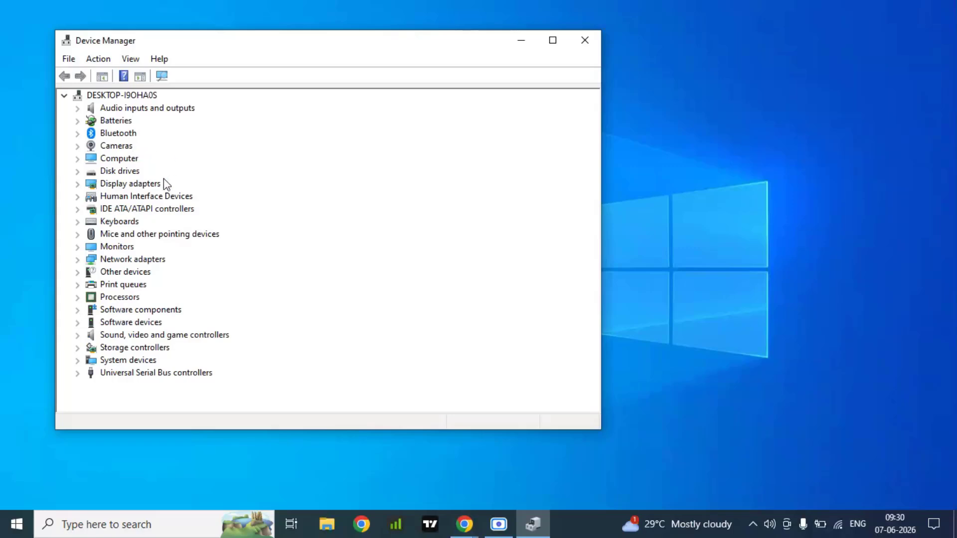
pyautogui.doubleClick(134, 184)
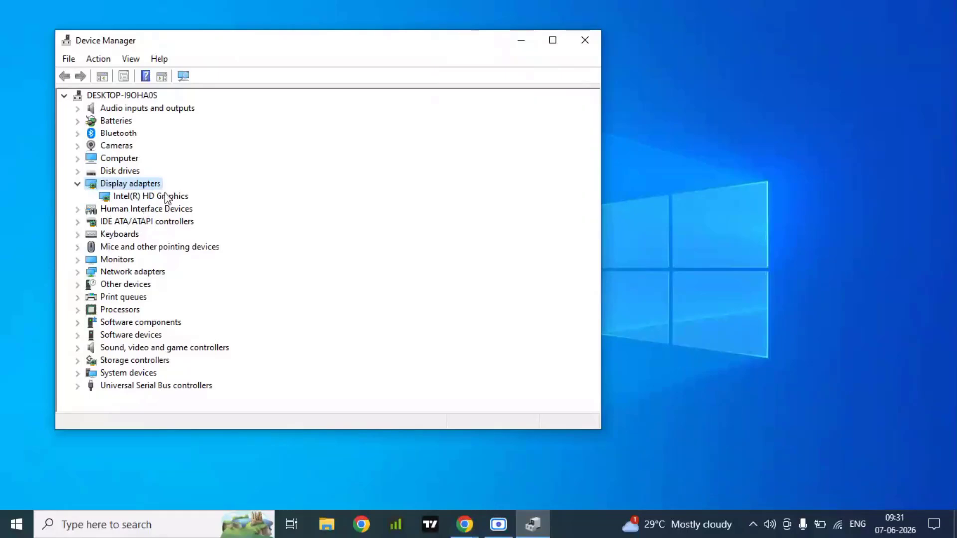
pyautogui.rightClick(146, 199)
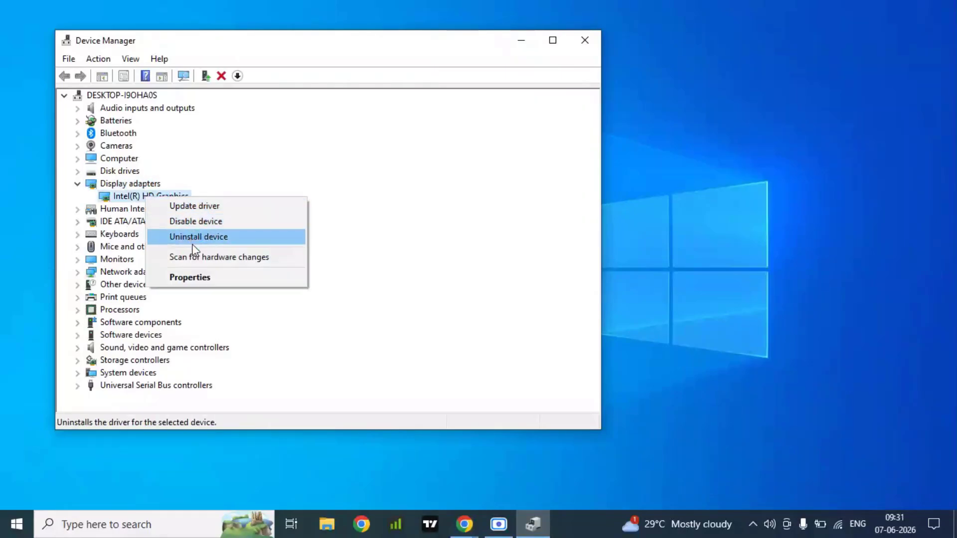
pyautogui.click(194, 277)
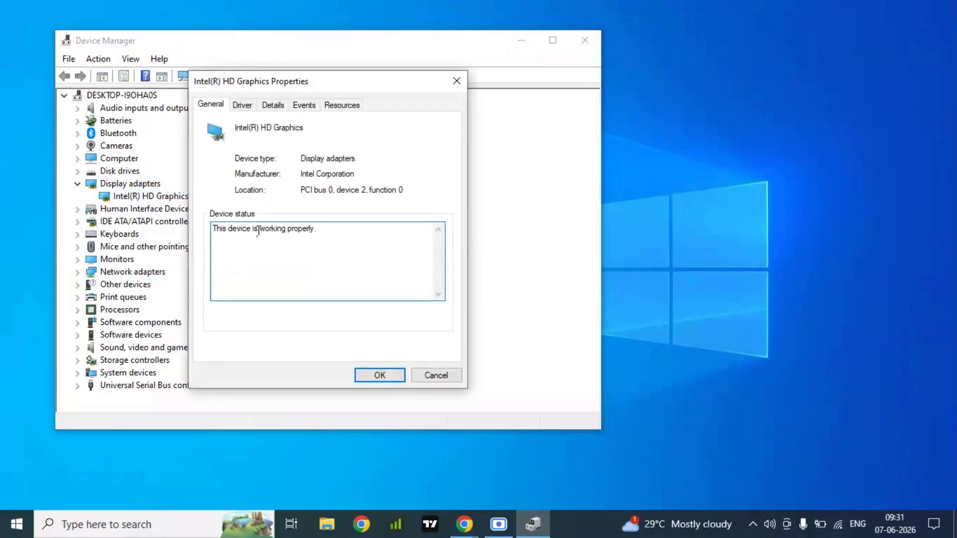
# - Check the driver version of the Intel(R) HD Graphics adapter and close both its properties and Device Manager
pyautogui.click(242, 106)
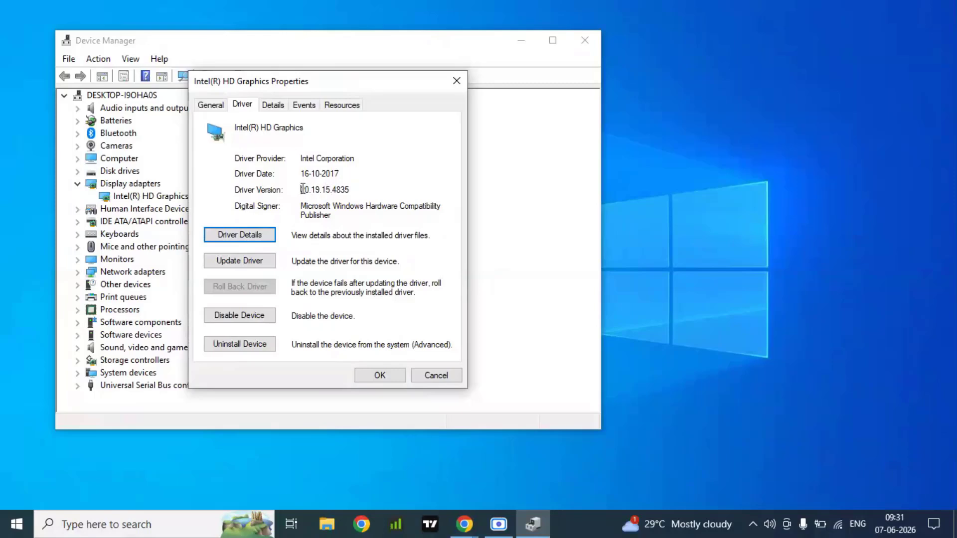
pyautogui.moveTo(301, 189); pyautogui.dragTo(350, 191)
pyautogui.click(357, 193)
pyautogui.click(455, 82)
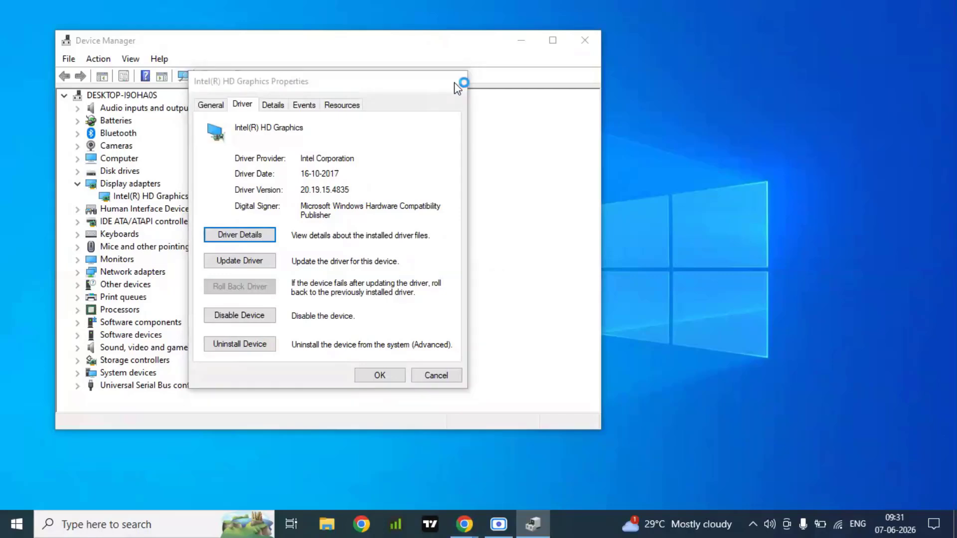
pyautogui.click(583, 46)
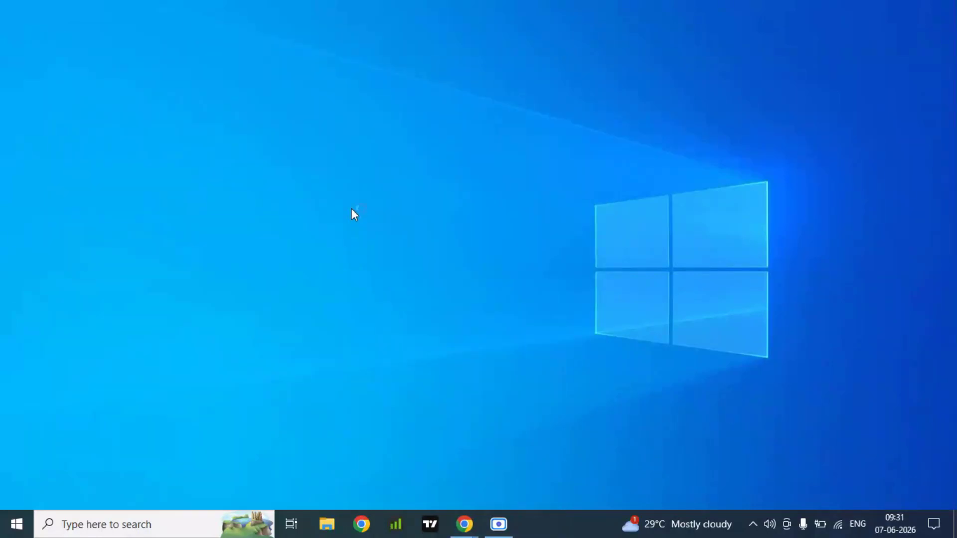